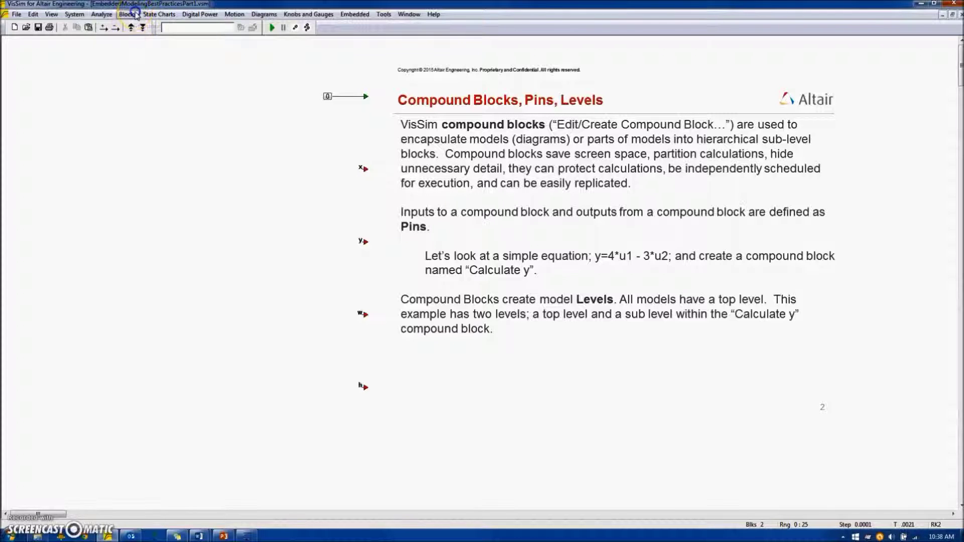
# - Place two stacked gain blocks with a summing junction to their right
pyautogui.click(129, 14)
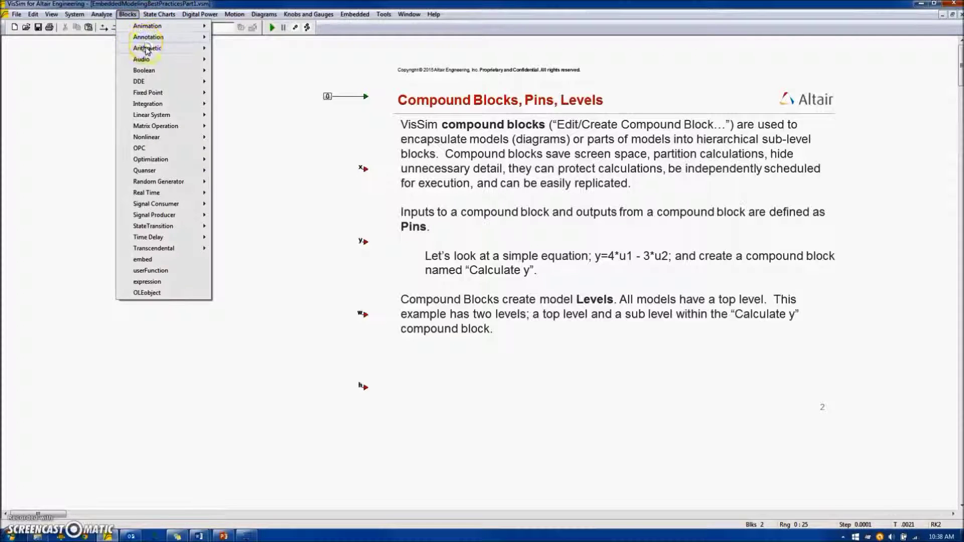
pyautogui.moveTo(146, 48)
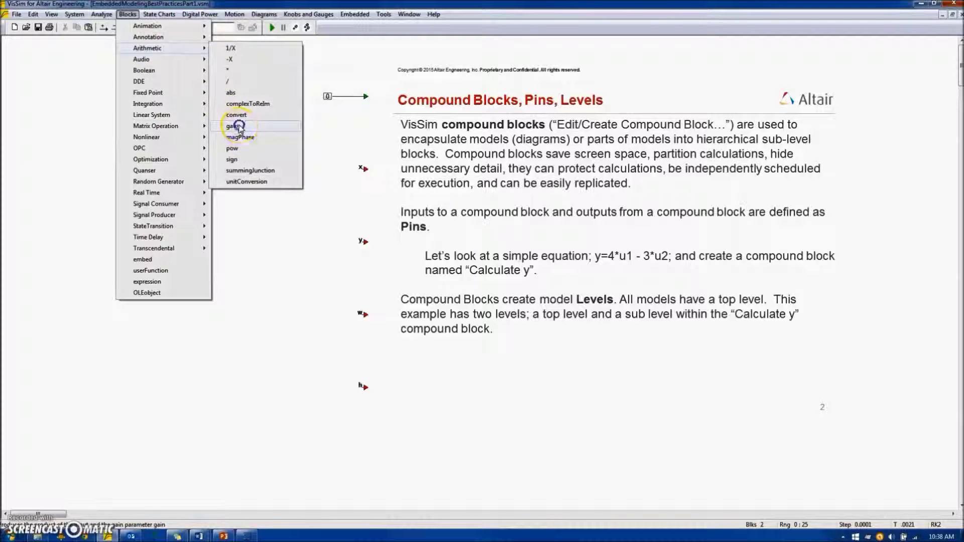
pyautogui.click(234, 126)
pyautogui.click(104, 117)
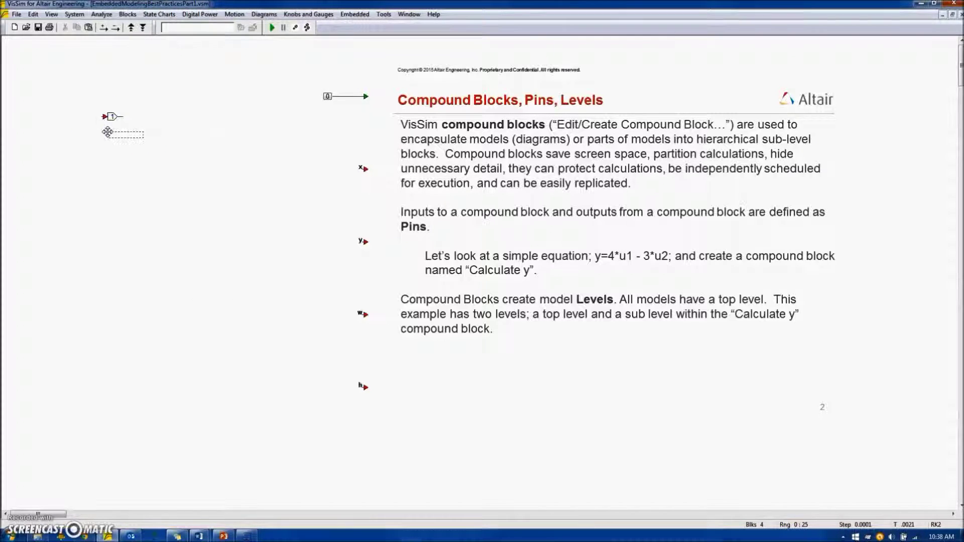
pyautogui.click(116, 132)
pyautogui.click(128, 14)
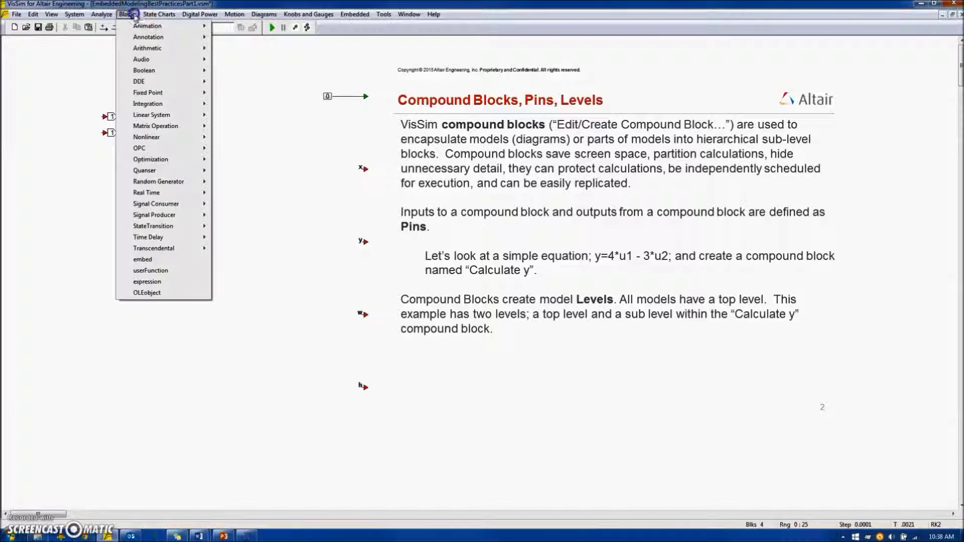
pyautogui.moveTo(147, 49)
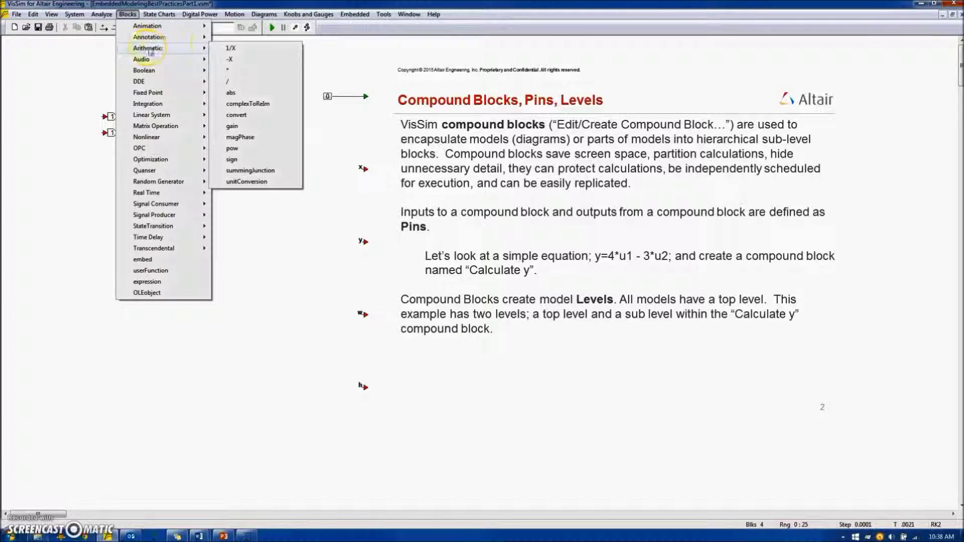
pyautogui.click(256, 170)
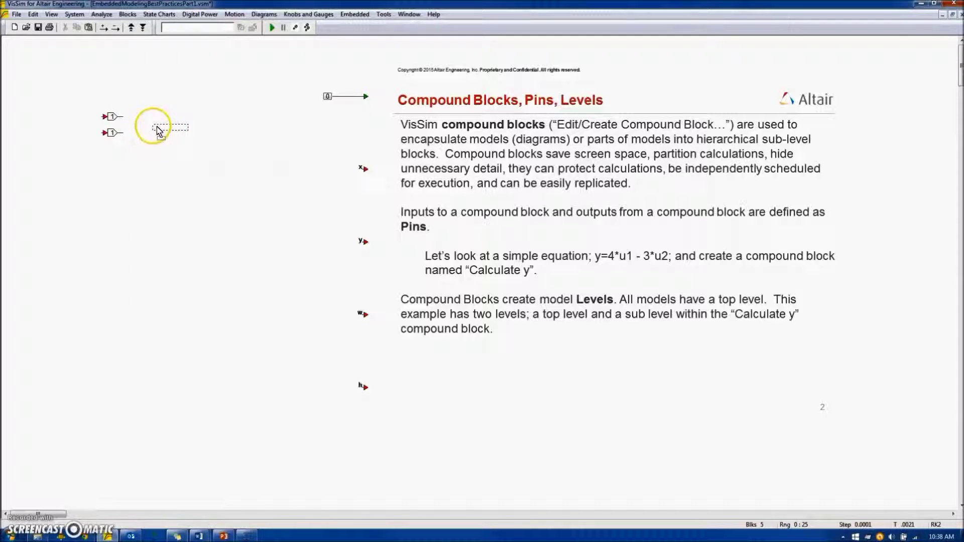
pyautogui.click(146, 121)
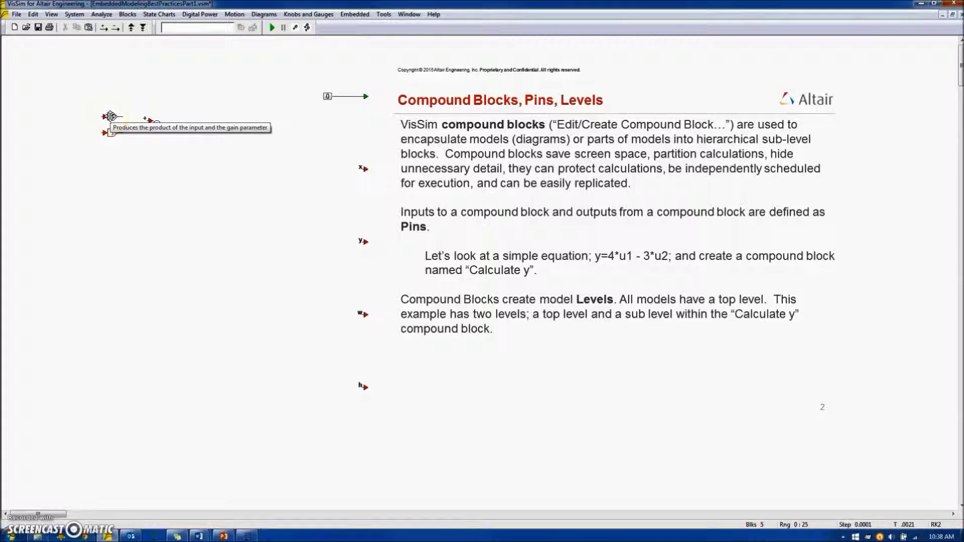
# - Set the top gain to 4 and the lower gain to 3
pyautogui.doubleClick(110, 116)
pyautogui.click(113, 147)
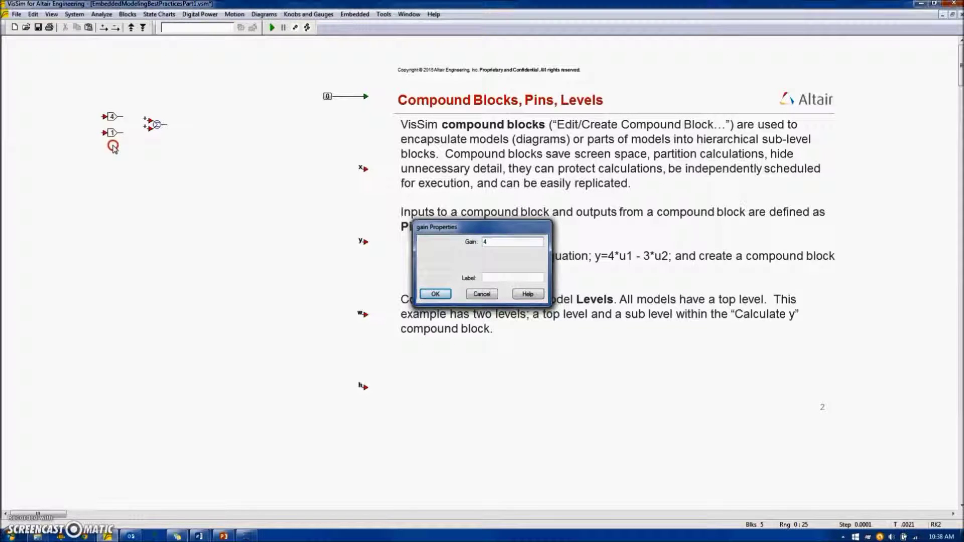
pyautogui.press('Return')
pyautogui.doubleClick(111, 133)
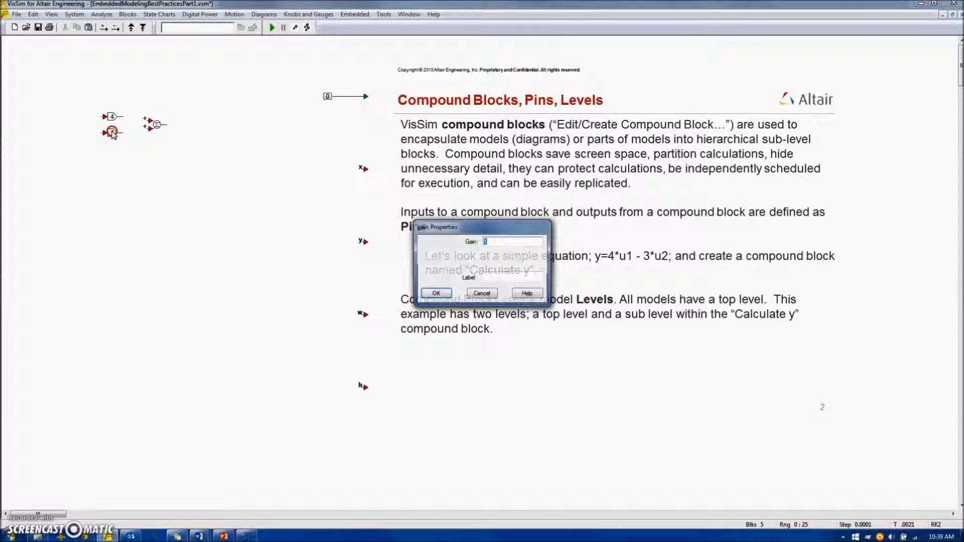
pyautogui.write('3')
pyautogui.press('Return')
# - Wire both gains into the summing junction and make its lower input subtract
pyautogui.click(150, 118)
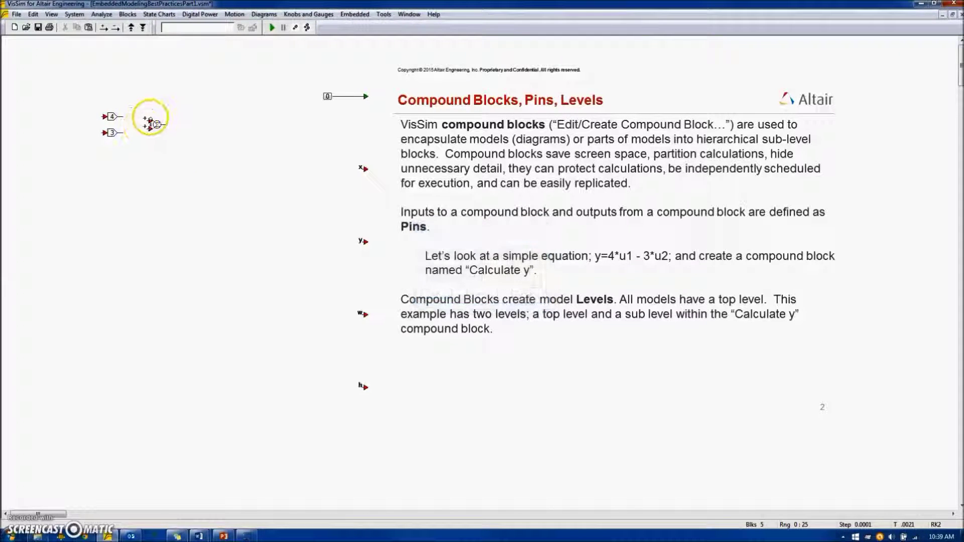
pyautogui.moveTo(122, 116); pyautogui.dragTo(148, 128)
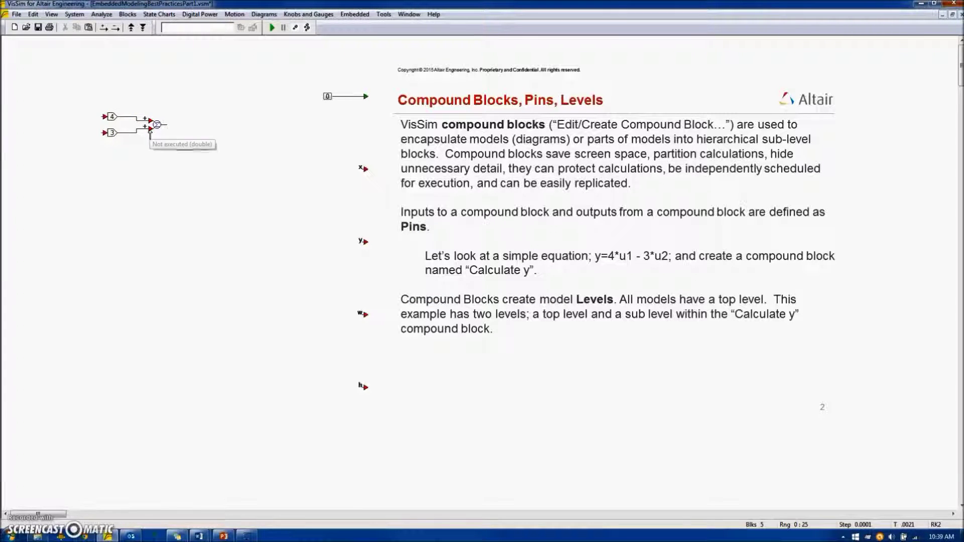
pyautogui.keyDown('ctrl'); pyautogui.rightClick(149, 130); pyautogui.keyUp('ctrl')
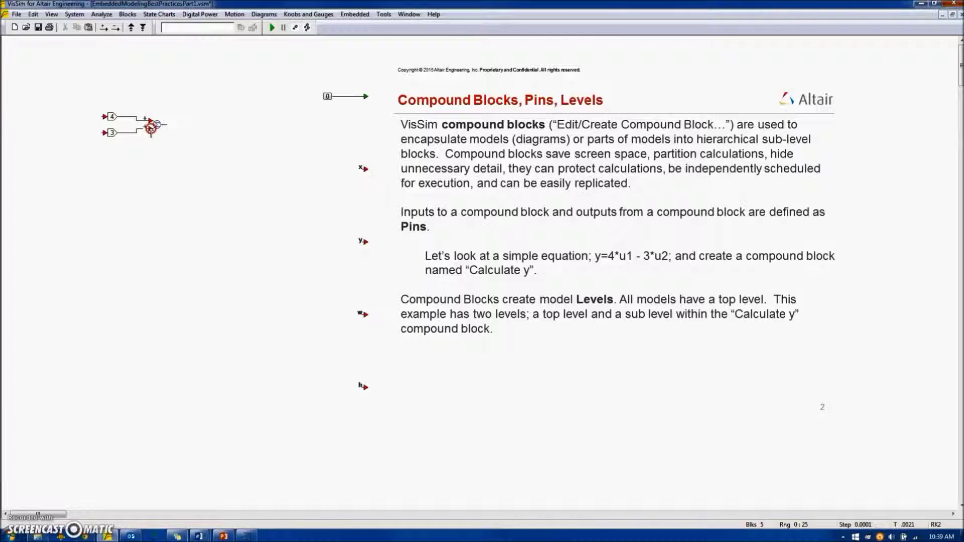
# - Group the two gains and summing junction into a compound block named 'Calculate y'
pyautogui.moveTo(96, 107); pyautogui.dragTo(191, 168)
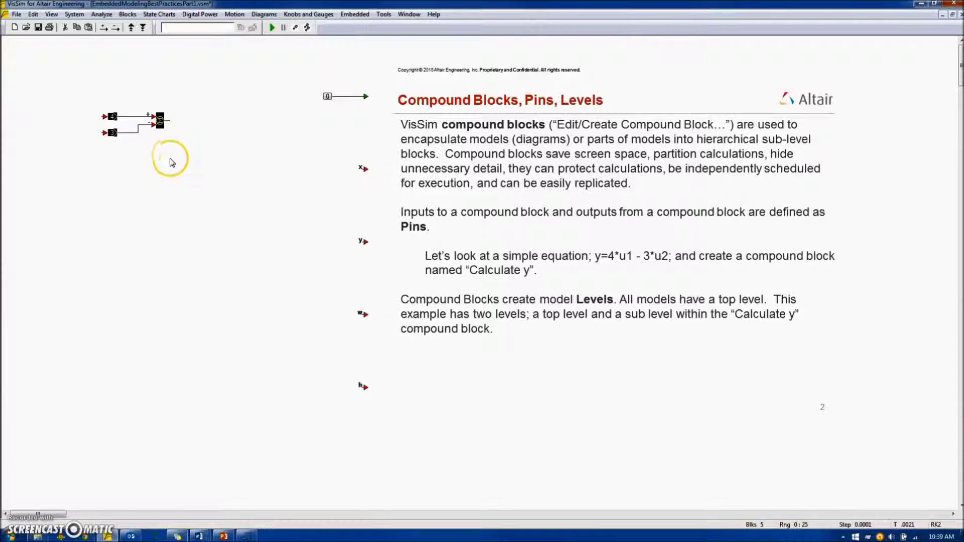
pyautogui.rightClick(160, 121)
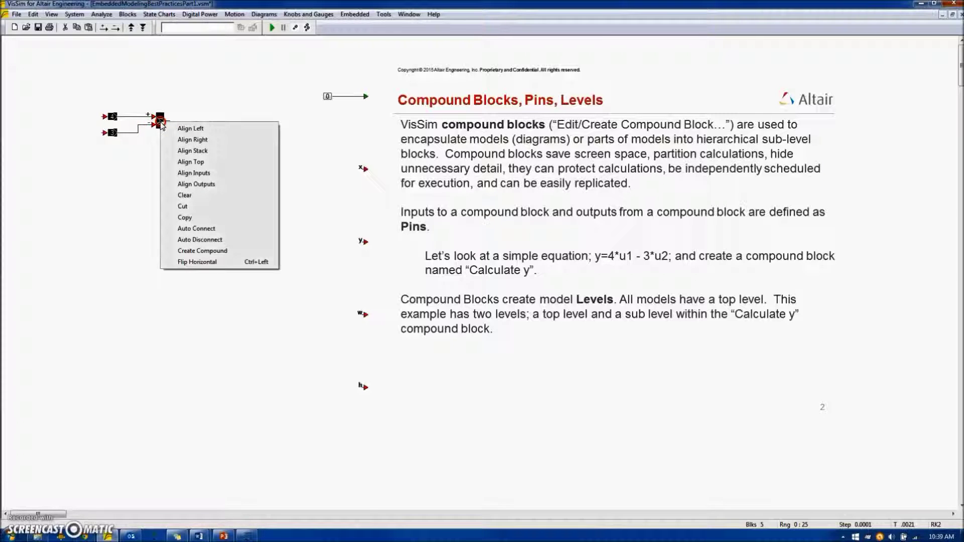
pyautogui.click(199, 251)
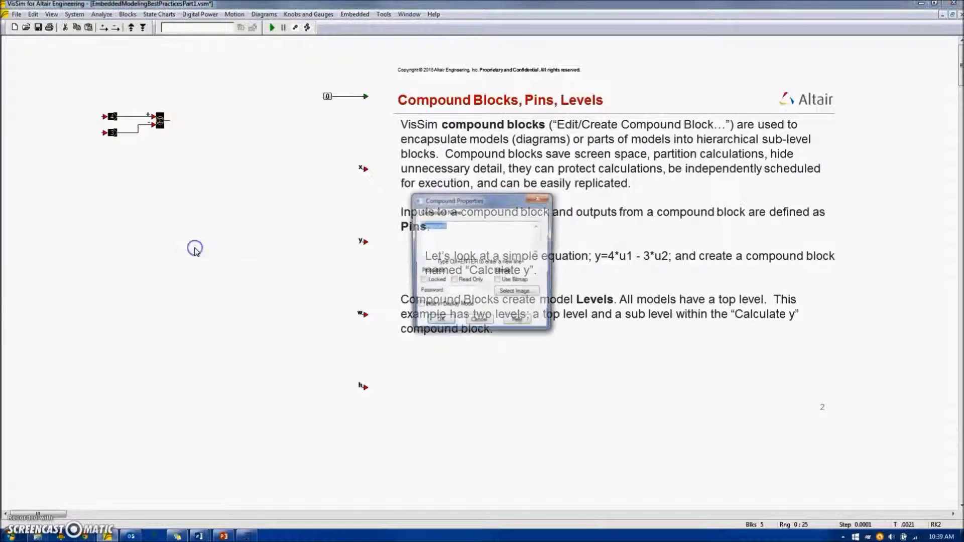
pyautogui.moveTo(459, 209); pyautogui.dragTo(191, 218)
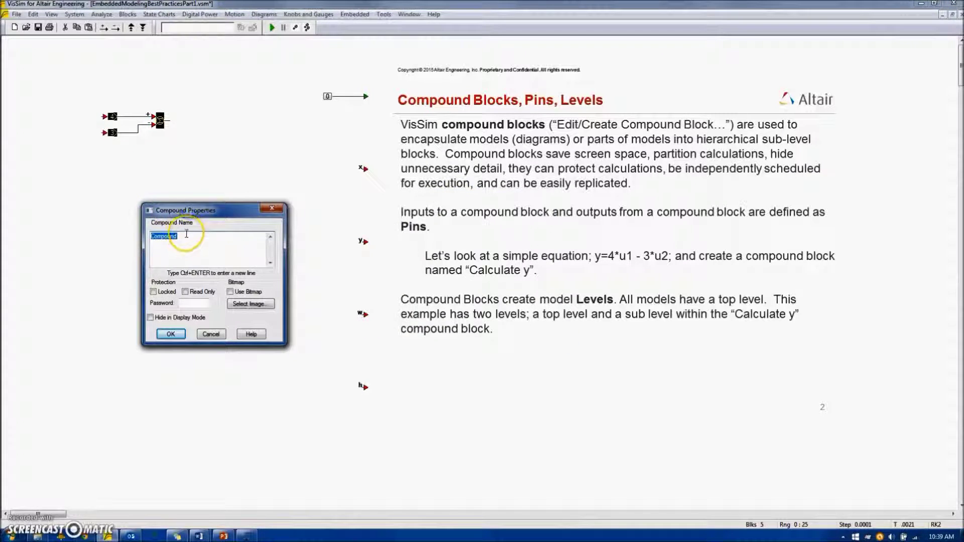
pyautogui.write('Calculate y')
pyautogui.press('Return')
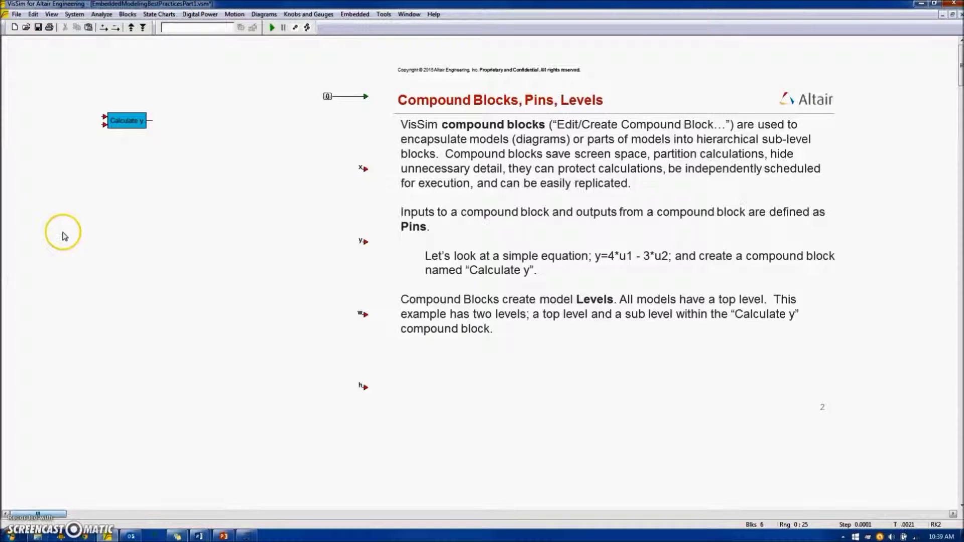
# - Look inside Calculate y, return to the top level, and advance to slide page 3
pyautogui.rightClick(124, 121)
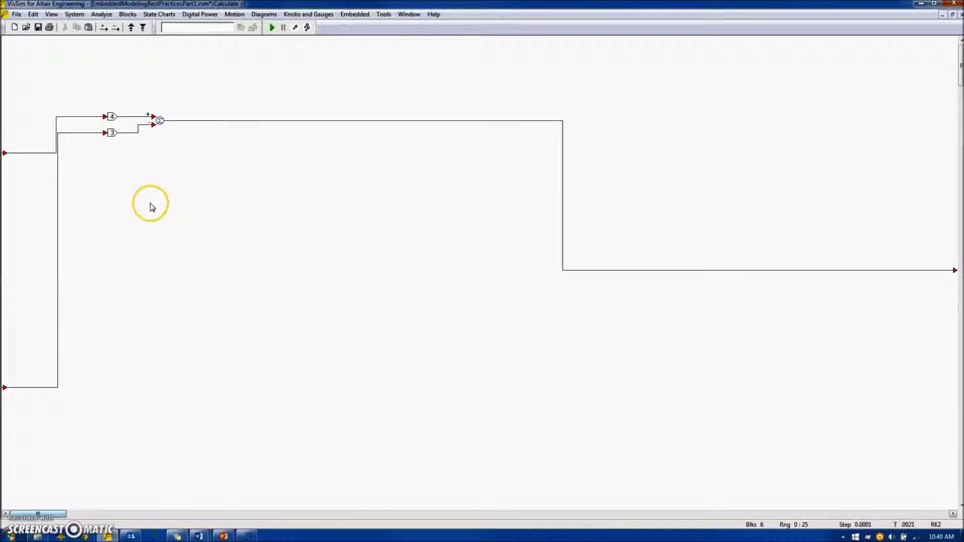
pyautogui.rightClick(246, 264)
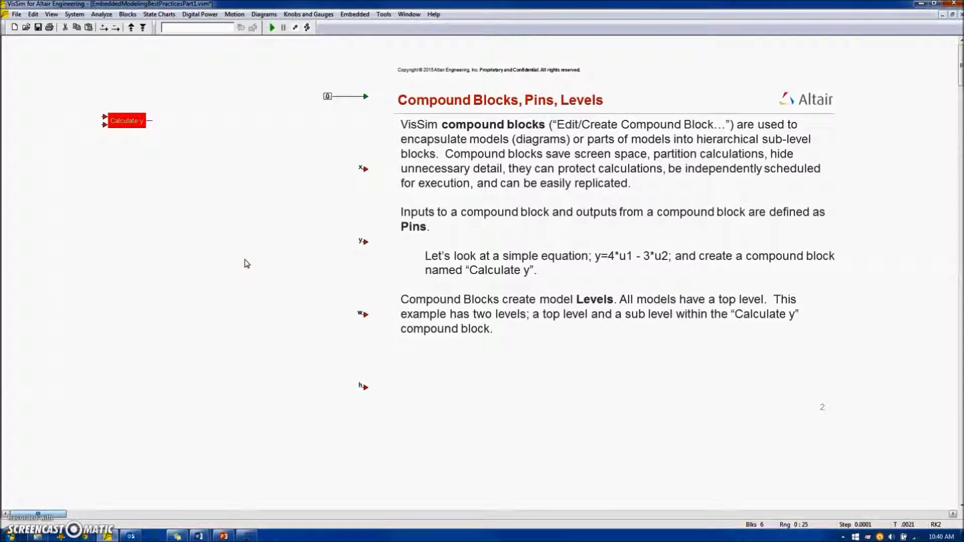
pyautogui.click(142, 243)
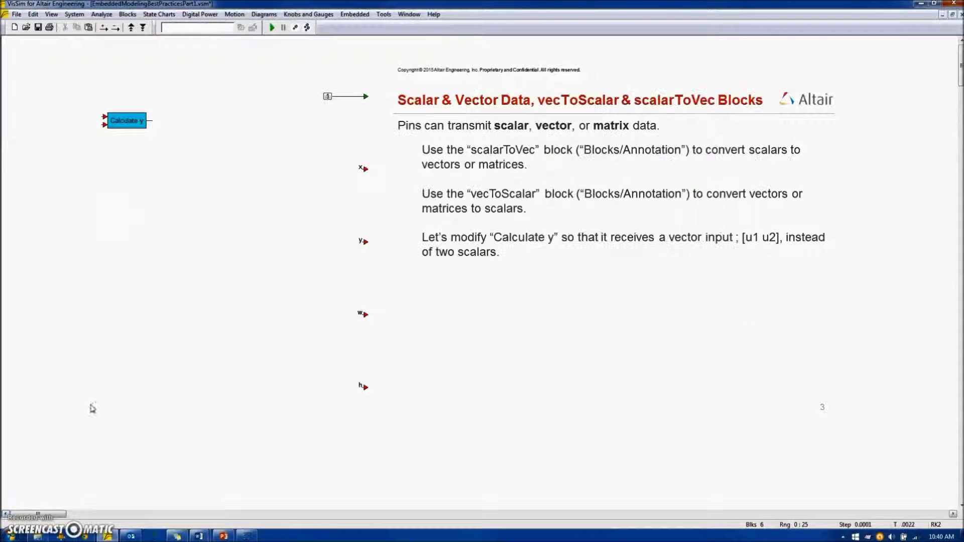
# - Nudge the Calculate y compound block down and to the right
pyautogui.click(150, 240)
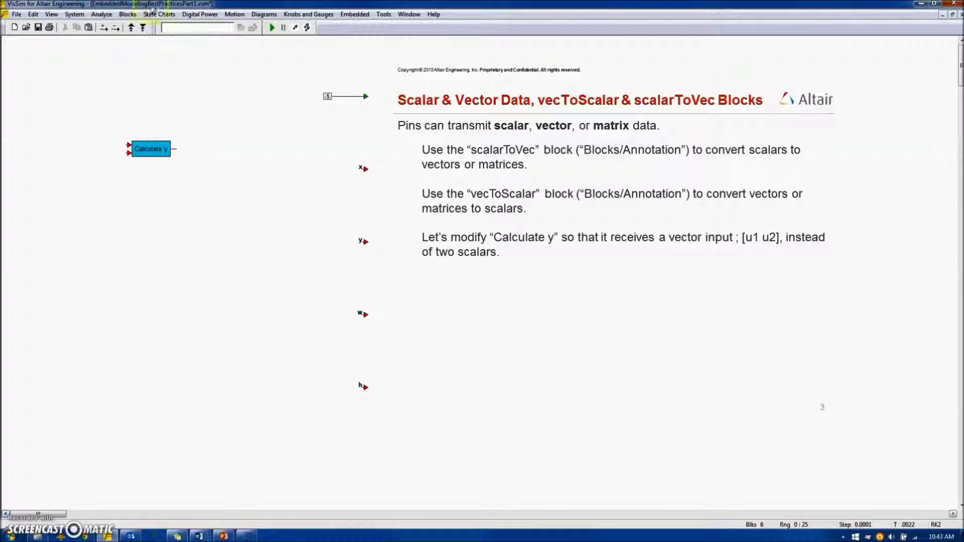
# - Add a scalarToVec block below Calculate y and set it to 2 rows
pyautogui.click(128, 15)
pyautogui.moveTo(143, 39)
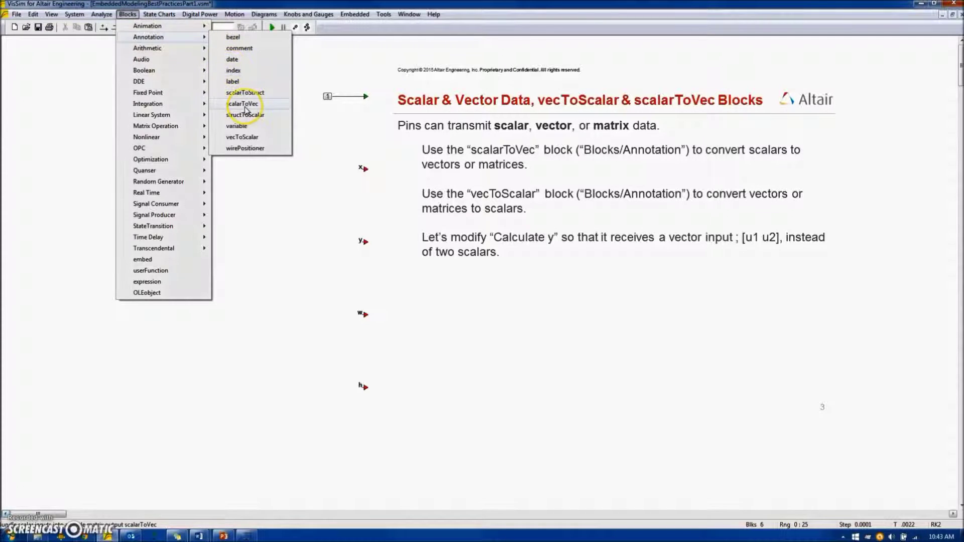
pyautogui.click(246, 105)
pyautogui.click(131, 217)
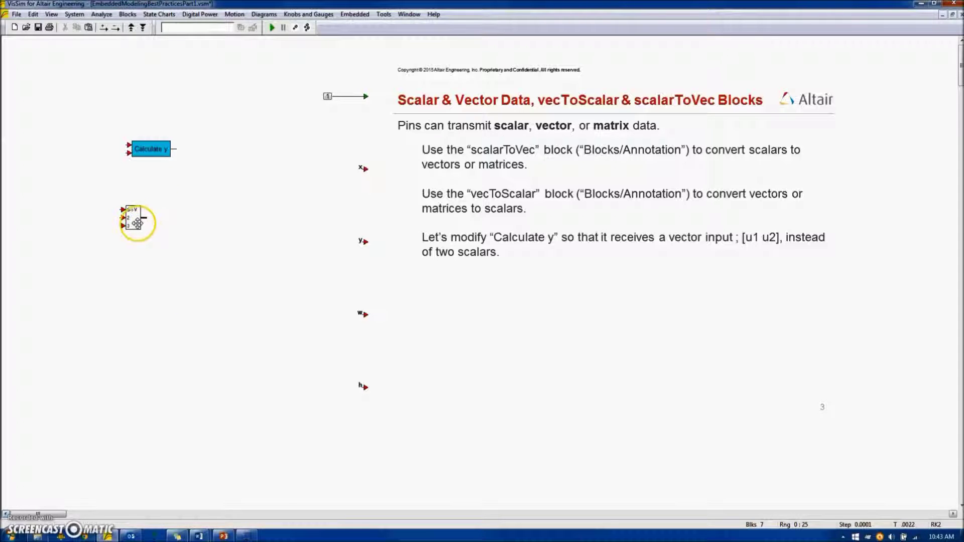
pyautogui.doubleClick(134, 218)
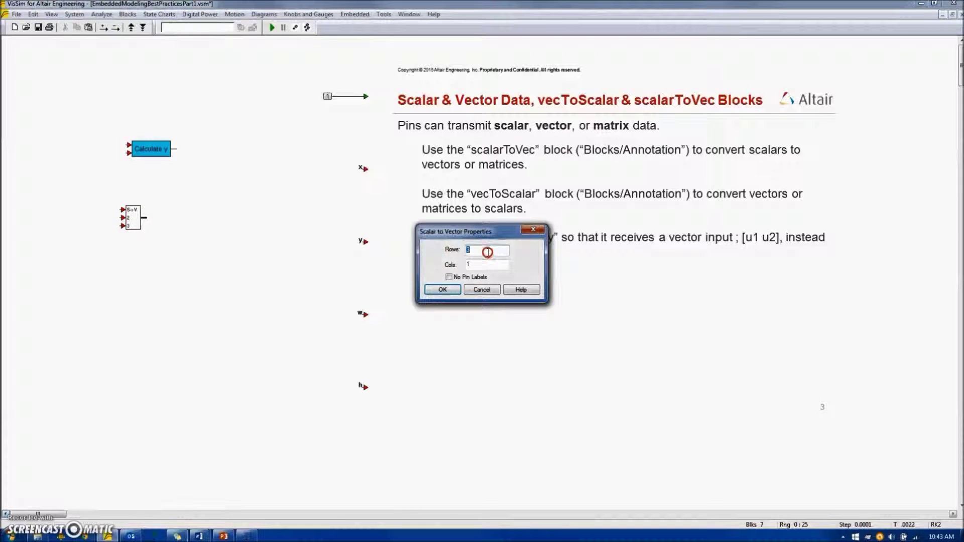
pyautogui.write('2')
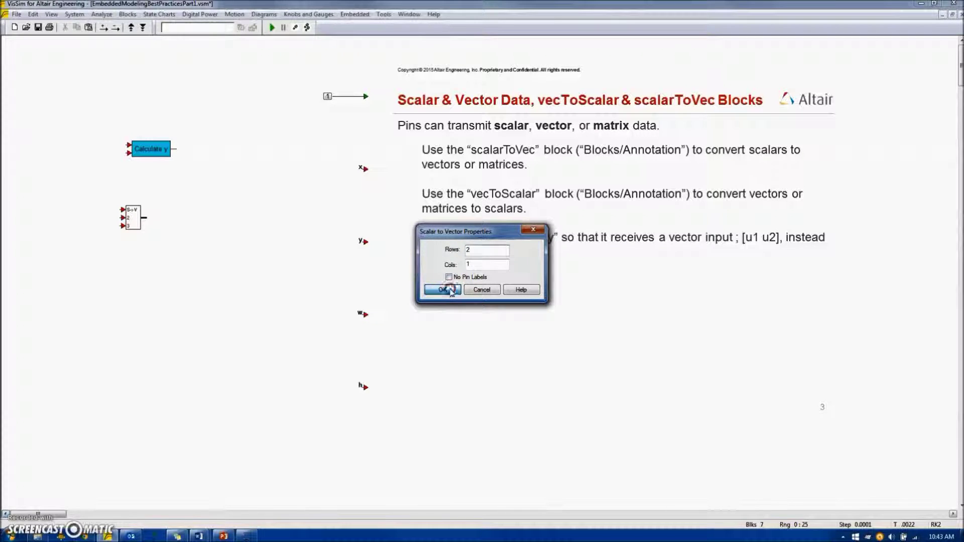
pyautogui.click(442, 290)
# - Reduce Calculate y to one input and connect the scalarToVec output to it
pyautogui.moveTo(151, 148); pyautogui.dragTo(190, 212)
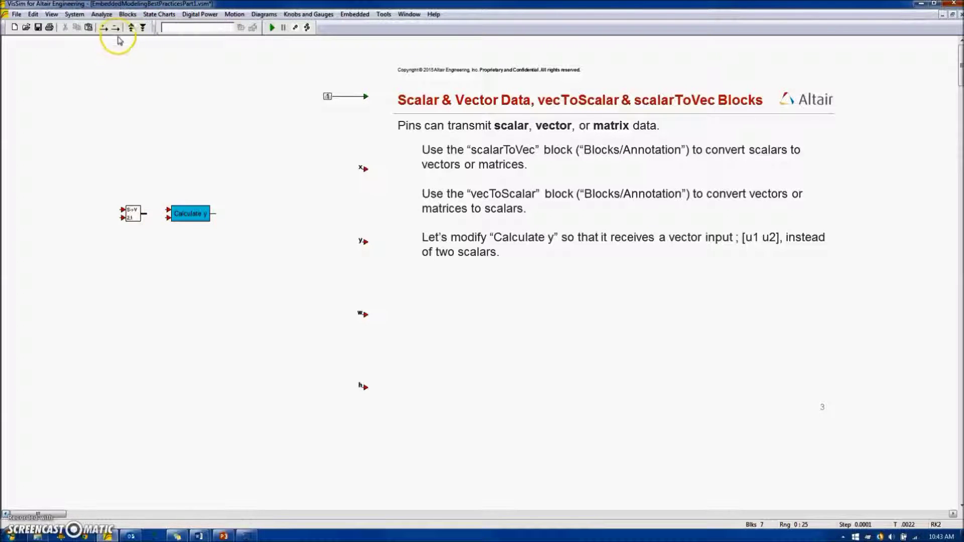
pyautogui.click(183, 215)
pyautogui.click(177, 215)
pyautogui.click(184, 212)
pyautogui.moveTo(184, 212); pyautogui.dragTo(176, 215)
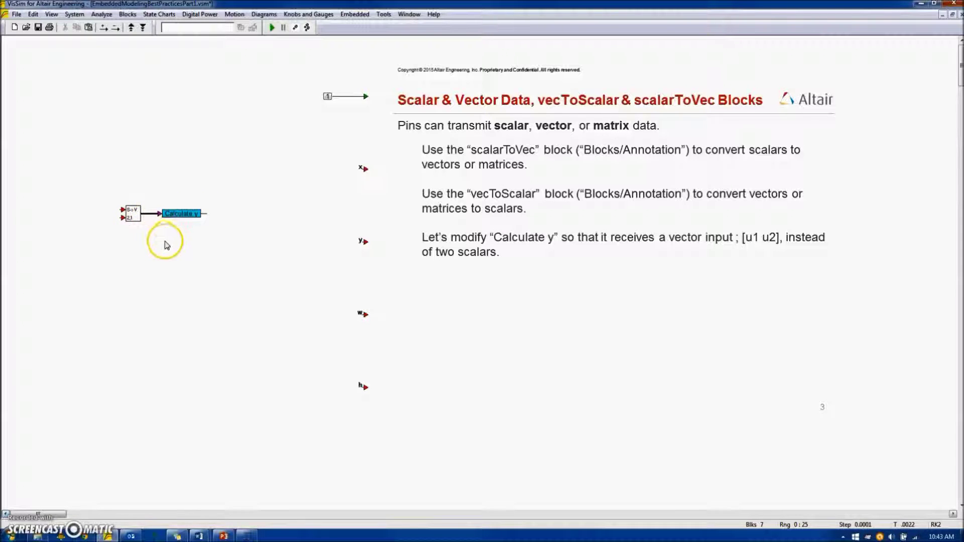
# - Inside Calculate y, detach the input wire and add a 2-row vecToScalar block
pyautogui.rightClick(176, 213)
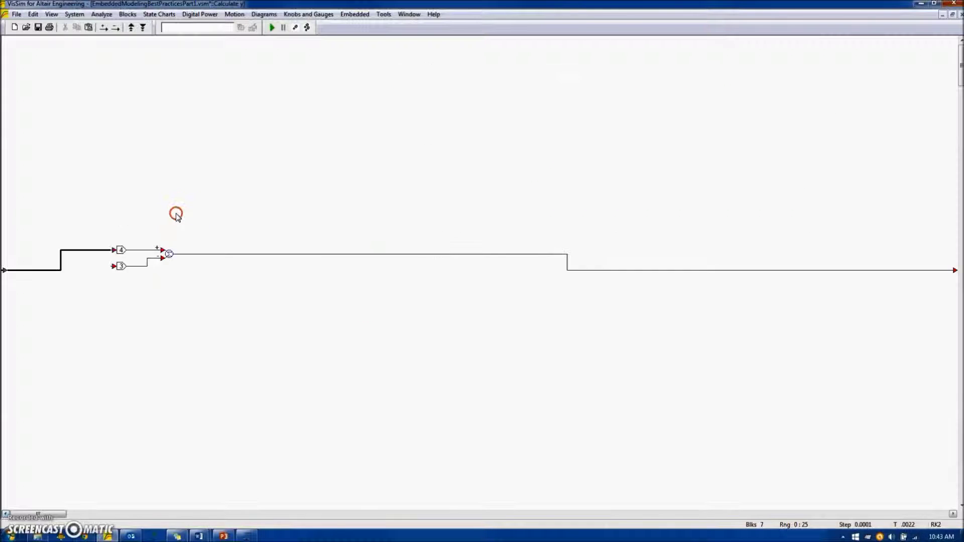
pyautogui.moveTo(115, 250); pyautogui.dragTo(298, 274)
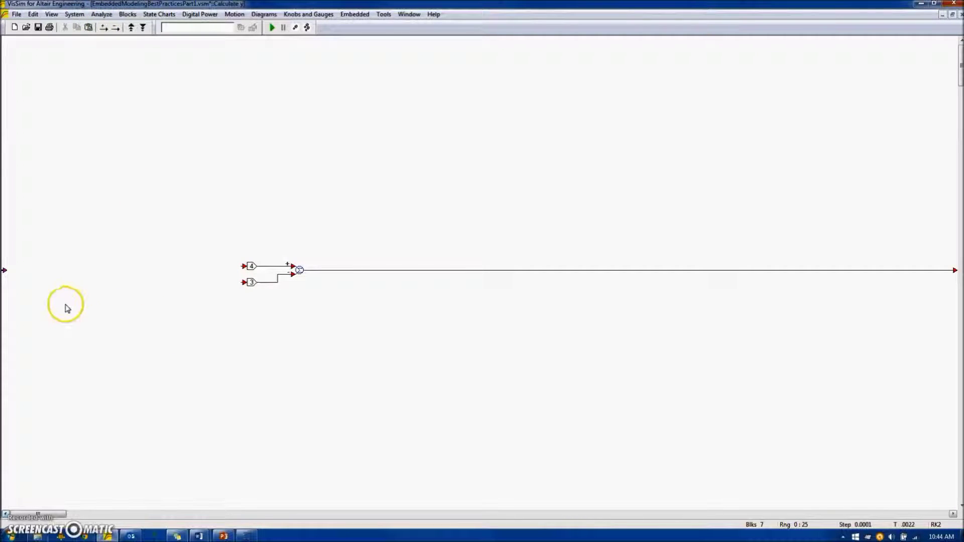
pyautogui.click(132, 14)
pyautogui.moveTo(140, 36)
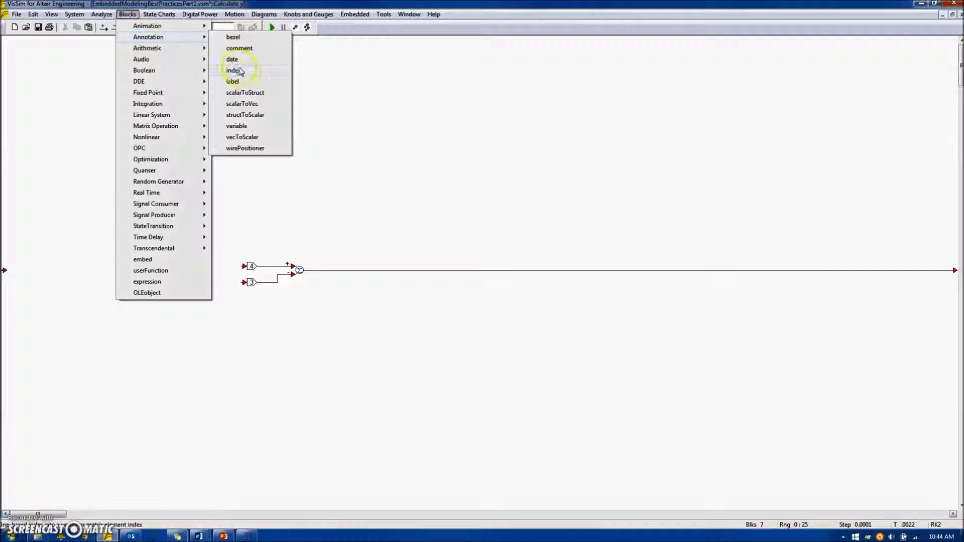
pyautogui.click(242, 137)
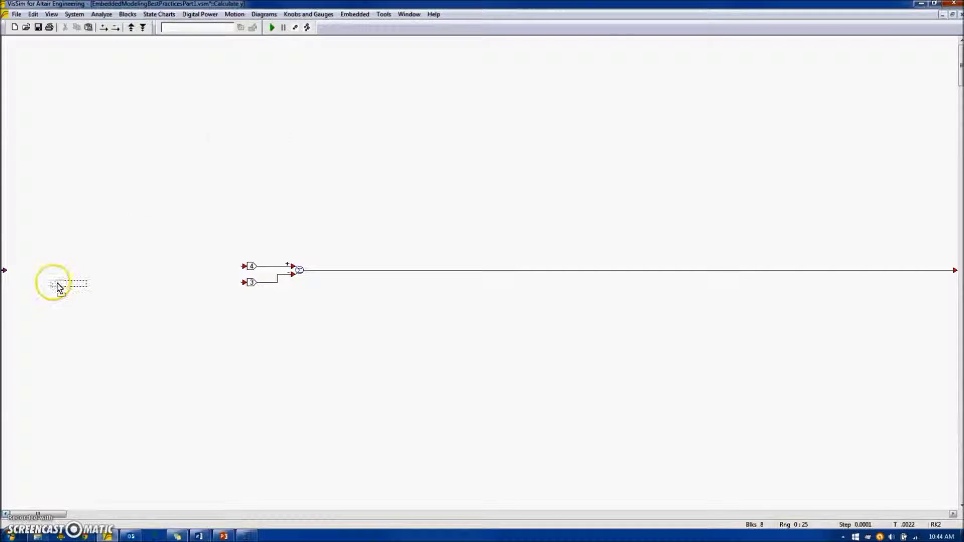
pyautogui.click(57, 286)
pyautogui.doubleClick(54, 270)
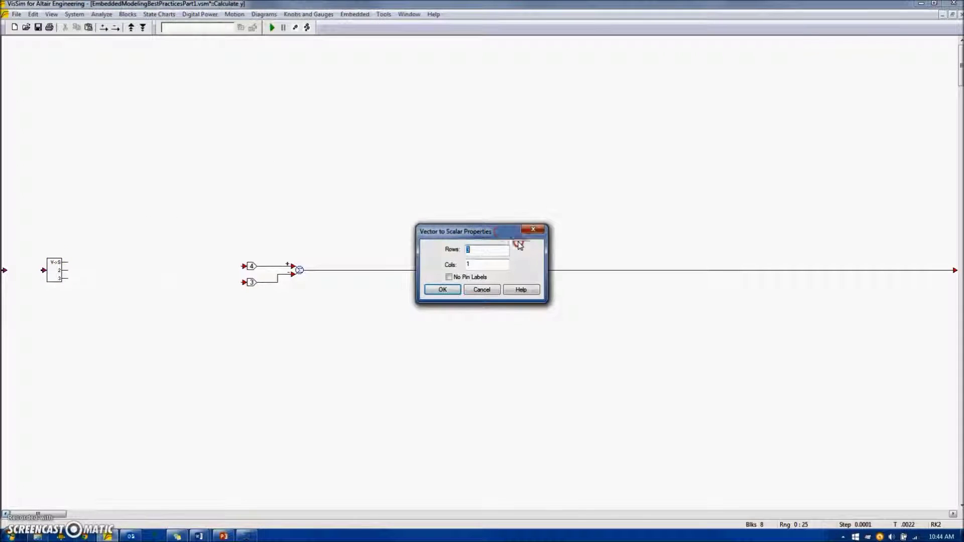
pyautogui.write('2')
pyautogui.click(443, 290)
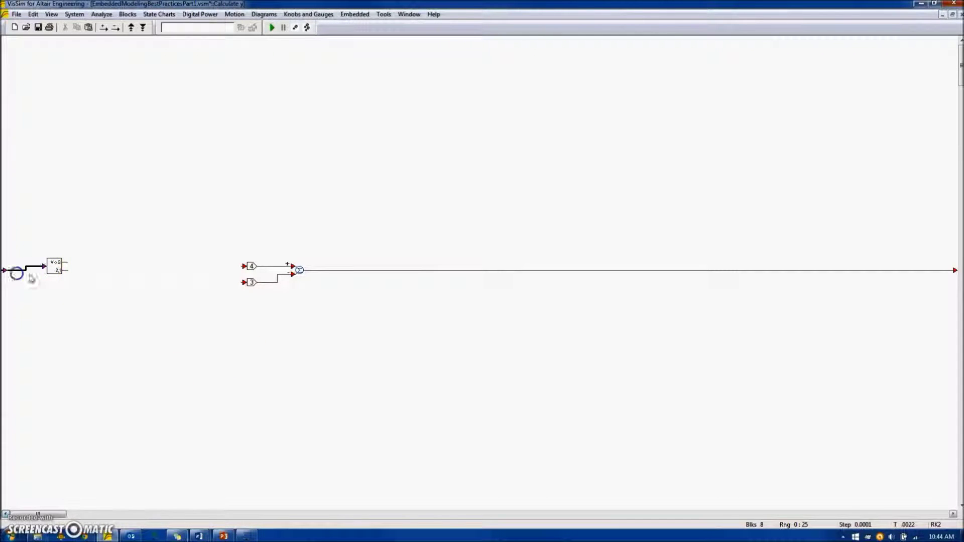
# - Wire the vecToScalar outputs into blocks 4 and 3, then return to the top level
pyautogui.moveTo(50, 267); pyautogui.dragTo(144, 275)
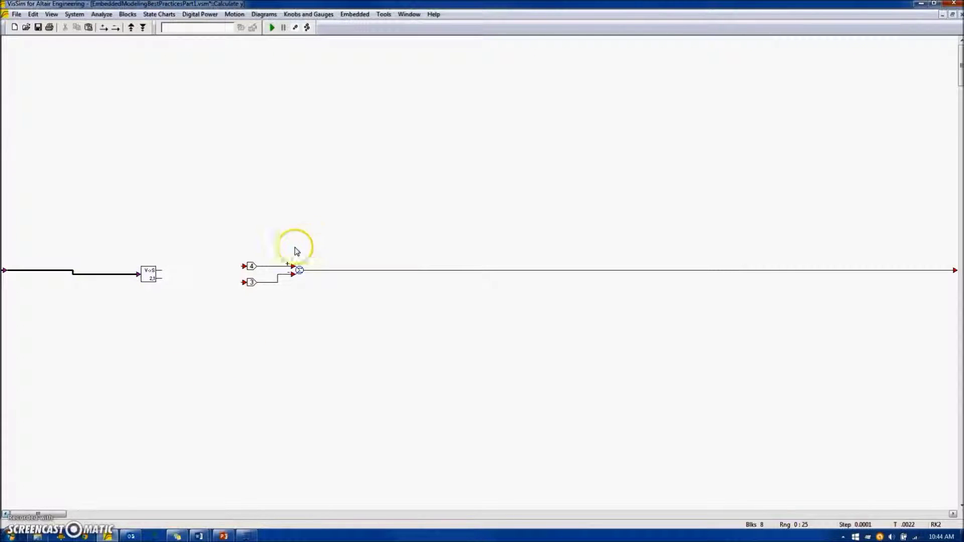
pyautogui.moveTo(243, 267); pyautogui.dragTo(168, 272)
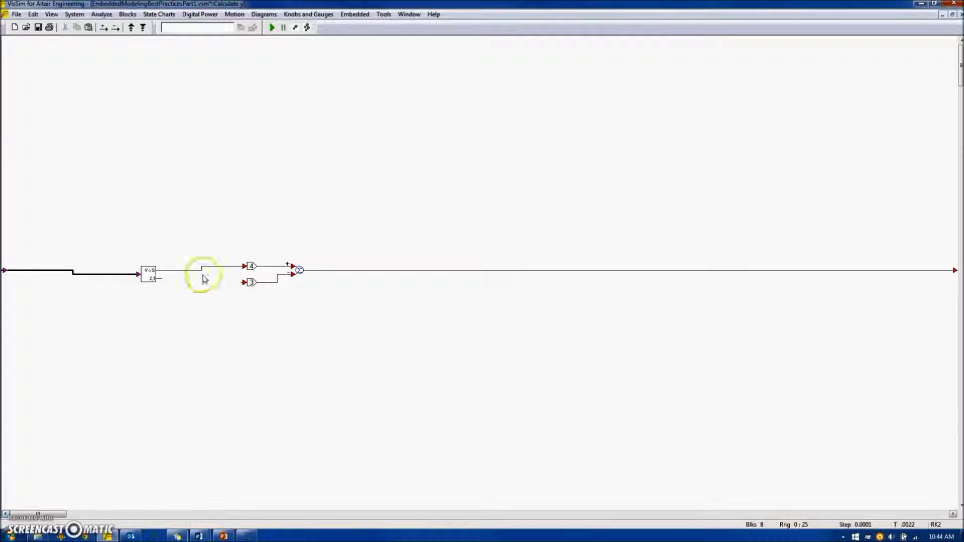
pyautogui.moveTo(244, 283); pyautogui.dragTo(159, 279)
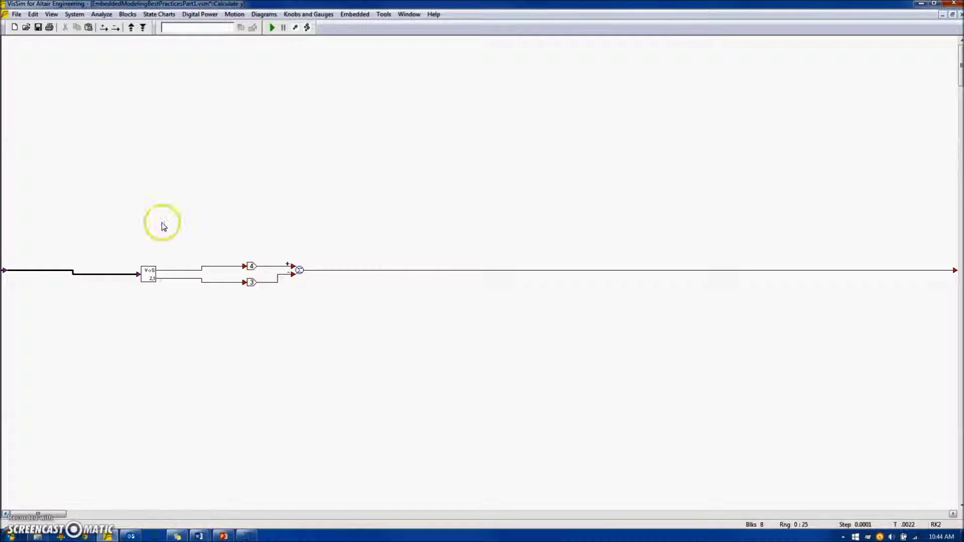
pyautogui.rightClick(176, 205)
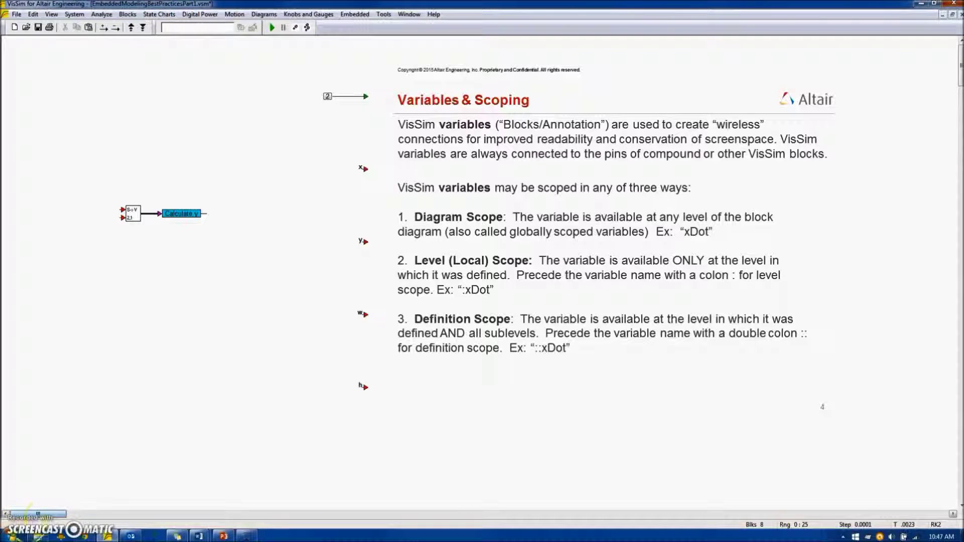
# - Advance to slide page 5 and remove the scalarToVec and Calculate y blocks
pyautogui.press('space')
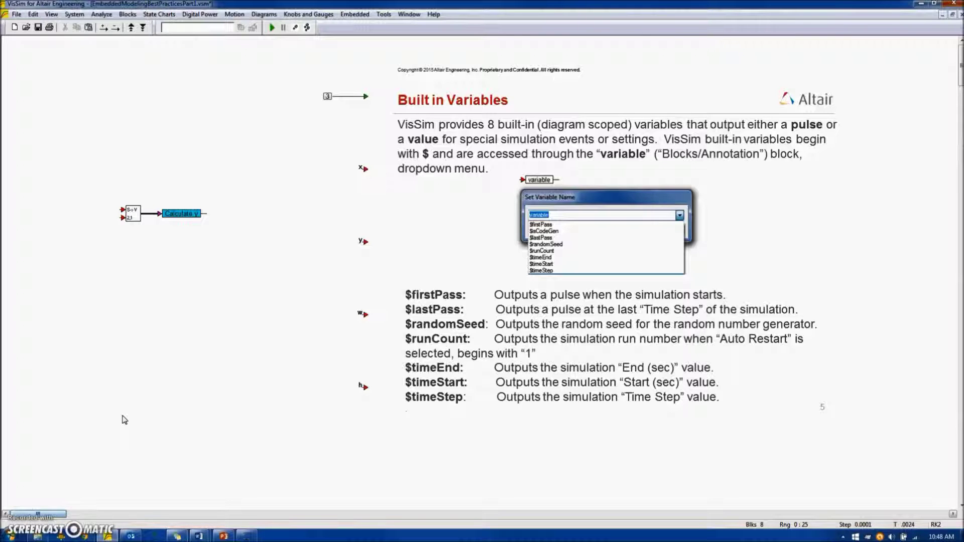
pyautogui.press('Delete')
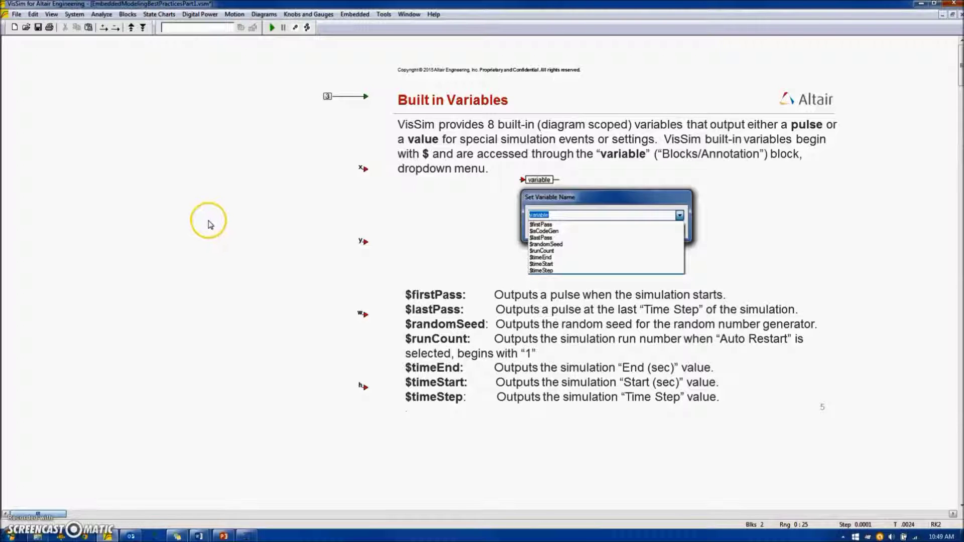
# - Place a variable block at the left and view the built-in names, leaving it unnamed
pyautogui.click(128, 15)
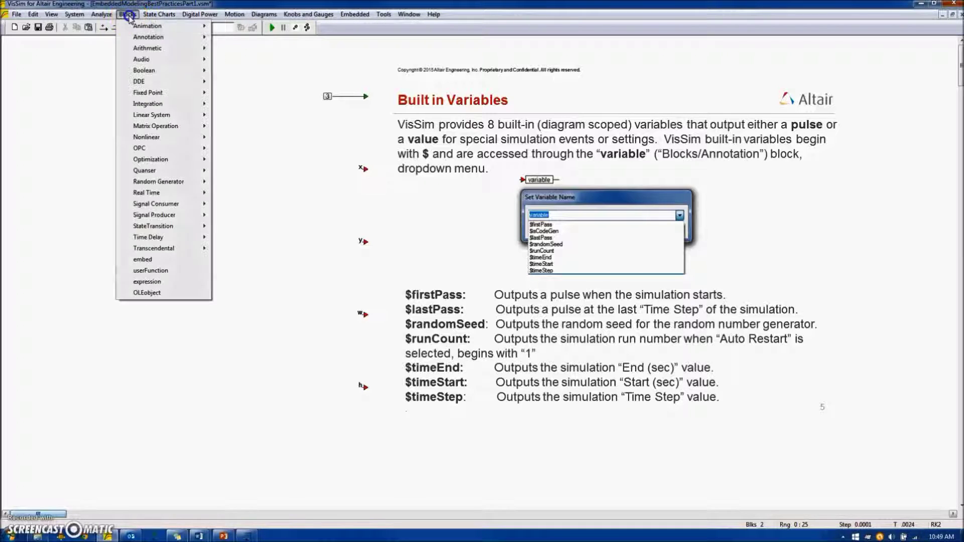
pyautogui.moveTo(144, 38)
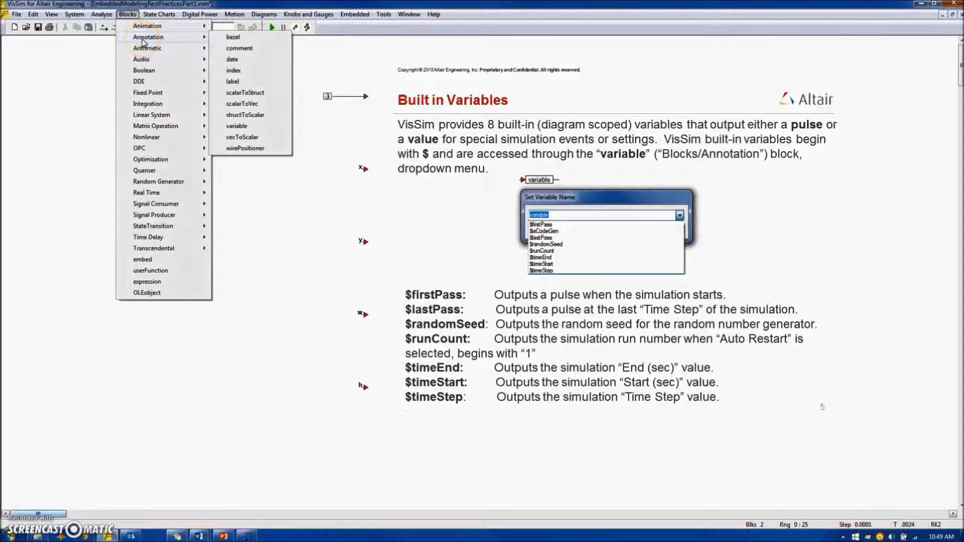
pyautogui.click(245, 130)
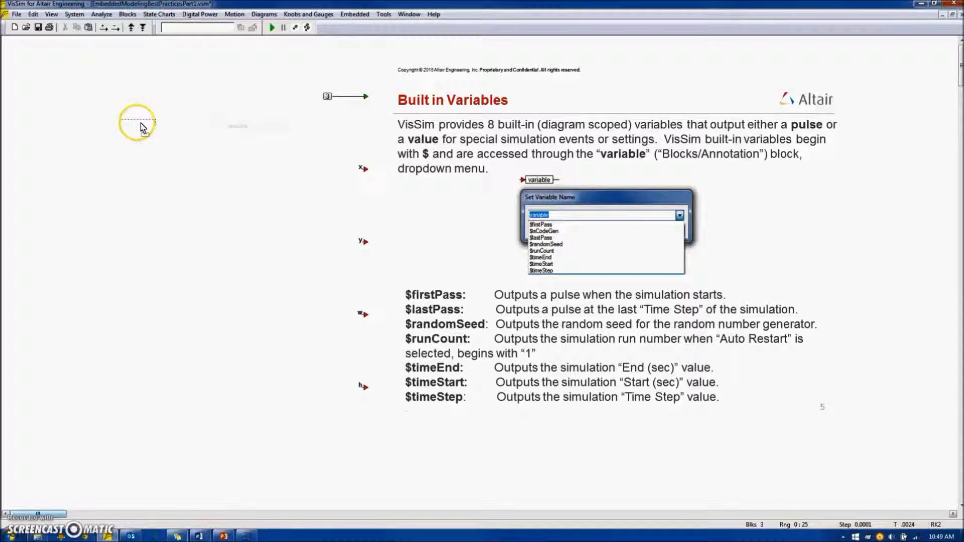
pyautogui.click(128, 117)
pyautogui.rightClick(136, 116)
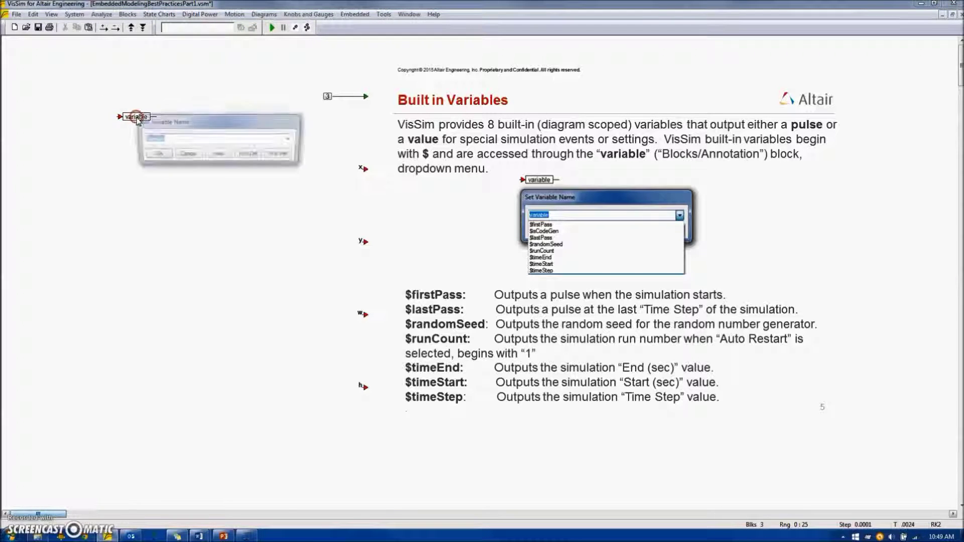
pyautogui.click(293, 140)
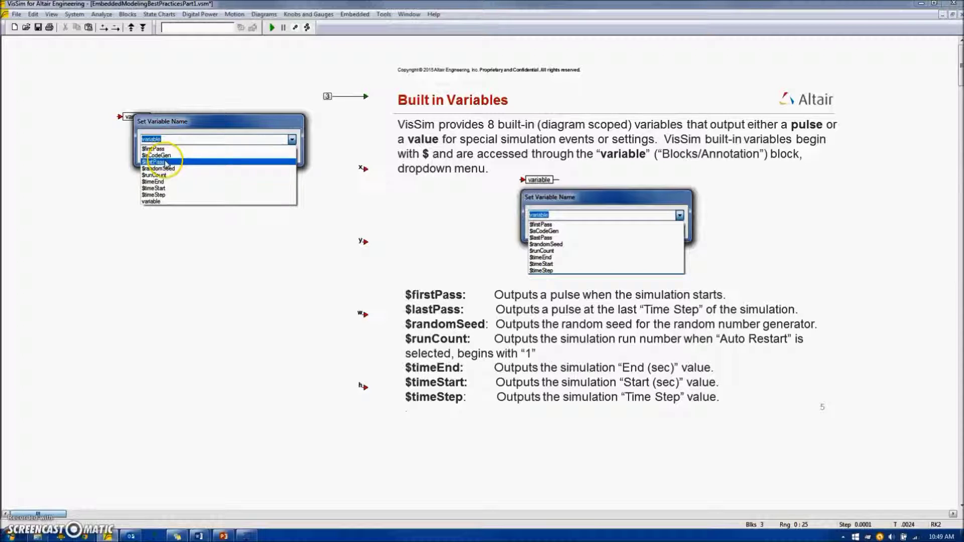
pyautogui.click(168, 201)
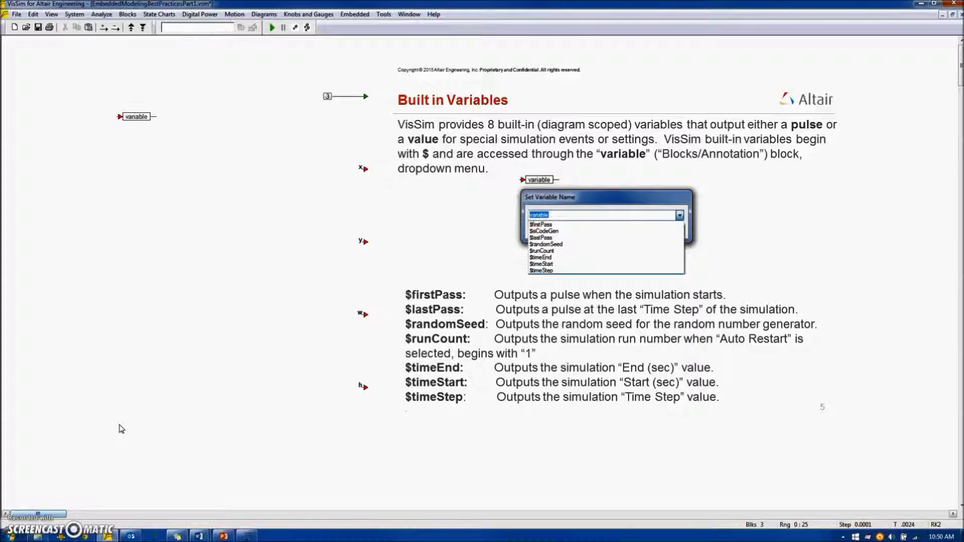
pyautogui.click(423, 412)
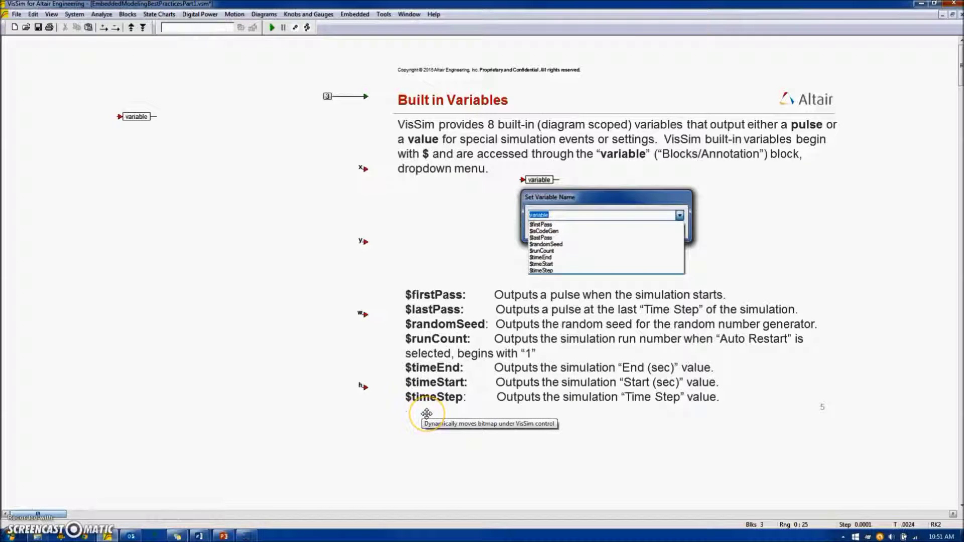